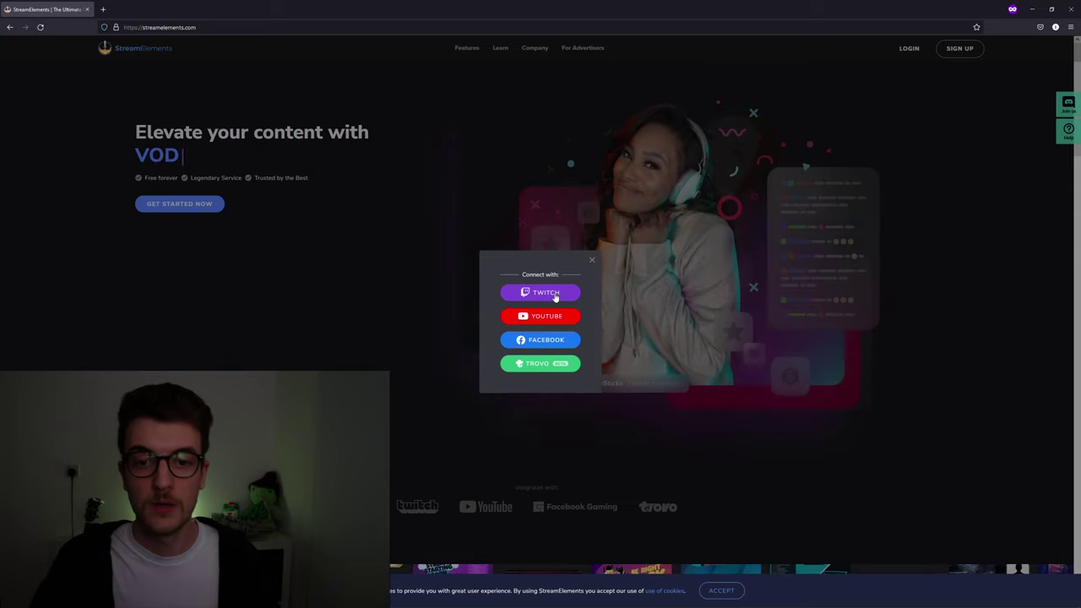
Connect StreamElements with the Twitch account to reach the zero-stat dashboard.
{"action": "left_click", "coordinate": [555, 296]}
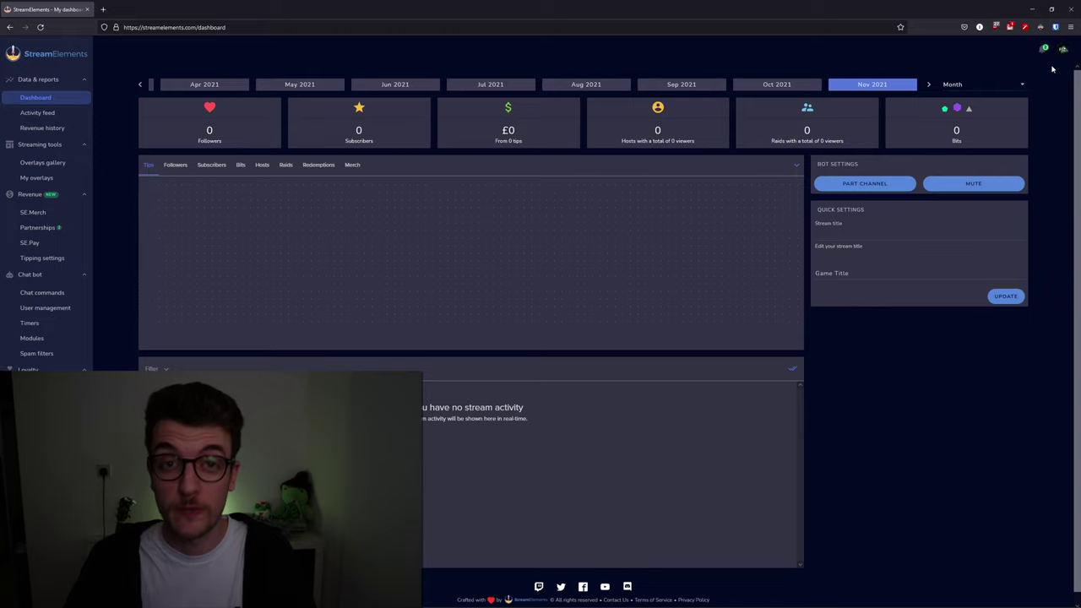
From the account menu's Import list, choose Streamlabs as the import source.
{"action": "left_click", "coordinate": [1063, 50]}
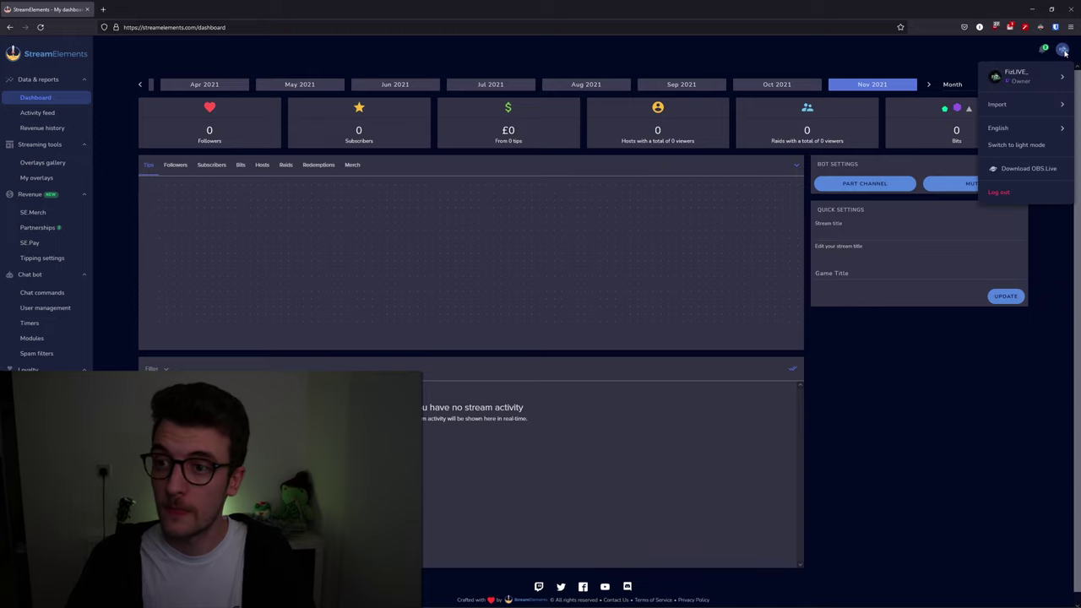
{"action": "left_click", "coordinate": [1001, 108]}
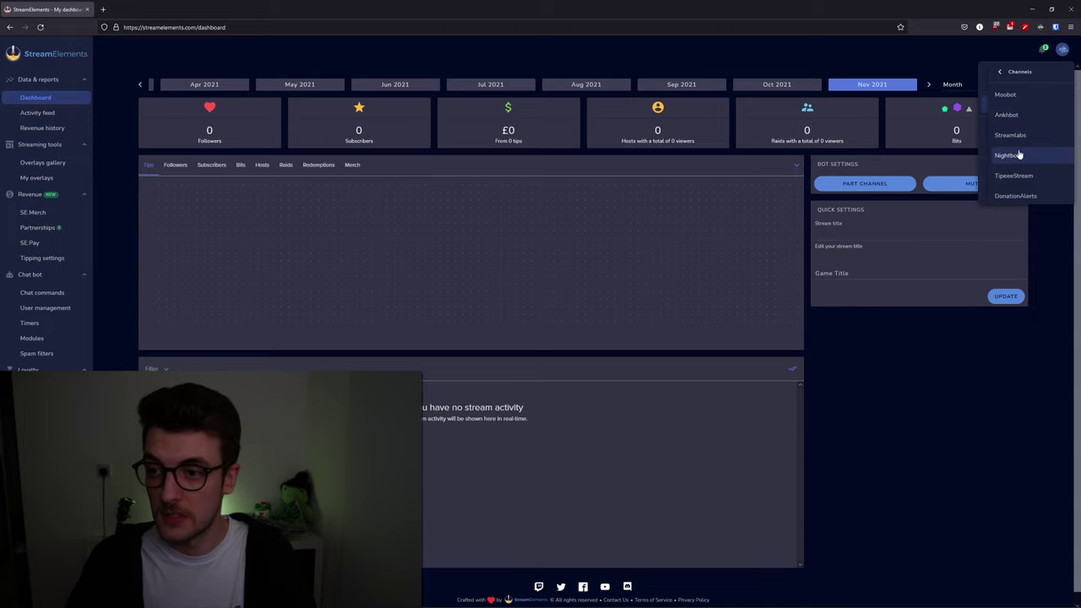
{"action": "scroll", "coordinate": [1022, 194], "scroll_direction": "down", "scroll_amount": 1}
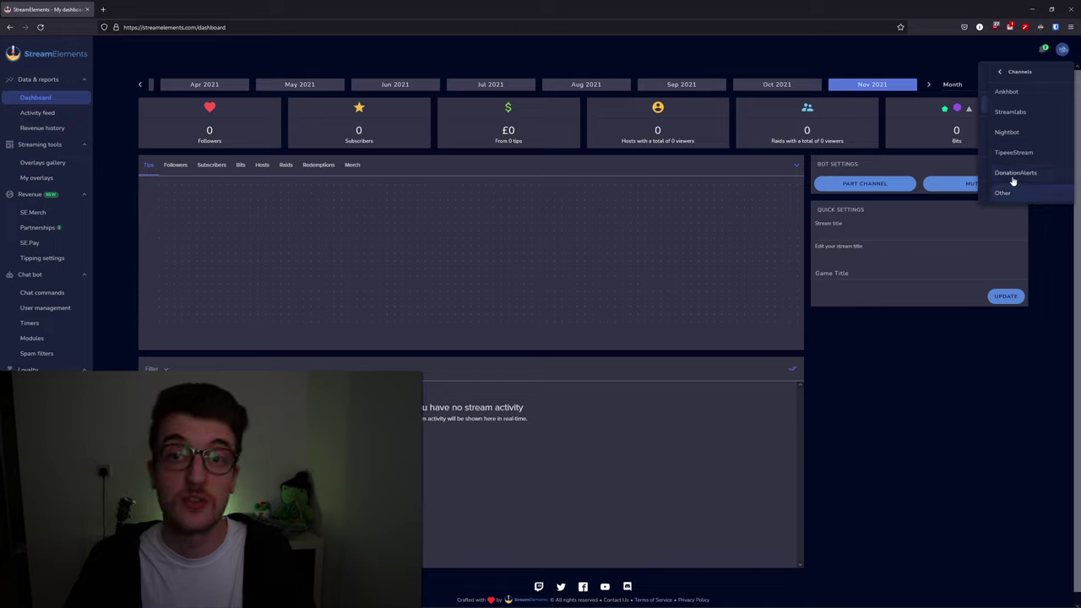
{"action": "scroll", "coordinate": [1017, 181], "scroll_direction": "up", "scroll_amount": 1}
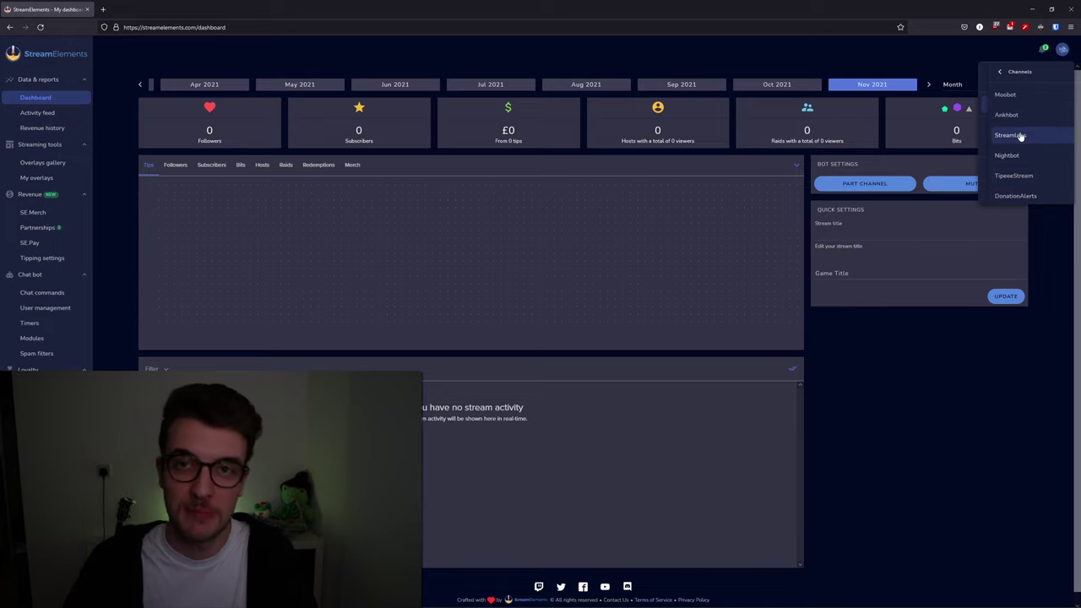
{"action": "left_click", "coordinate": [1043, 137]}
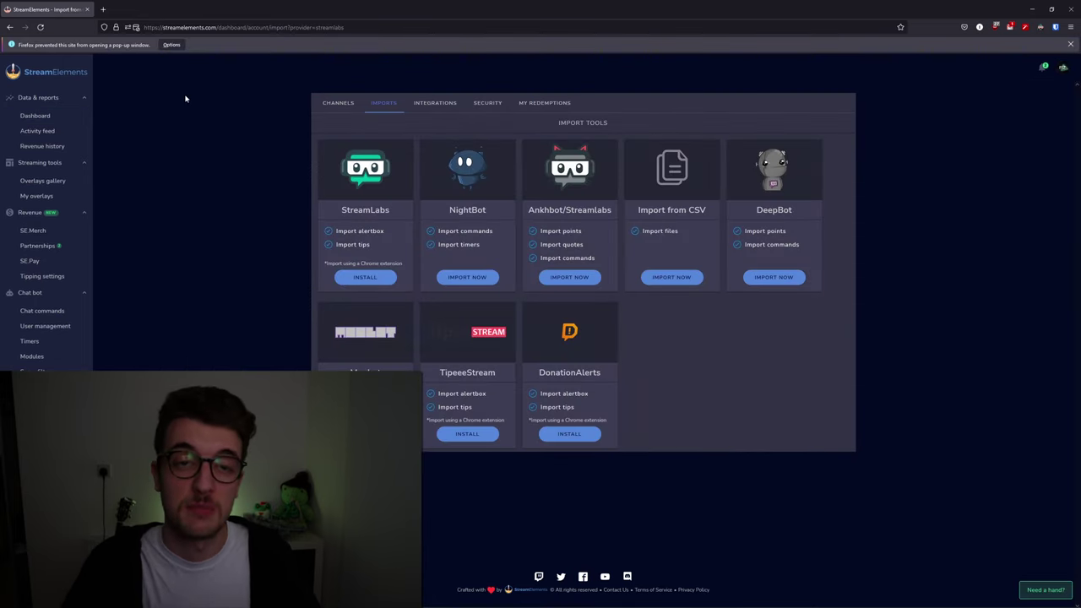
Allow Firefox's blocked pop-up for the Streamlabs Export To StreamElements Web Store page.
{"action": "left_click", "coordinate": [172, 46]}
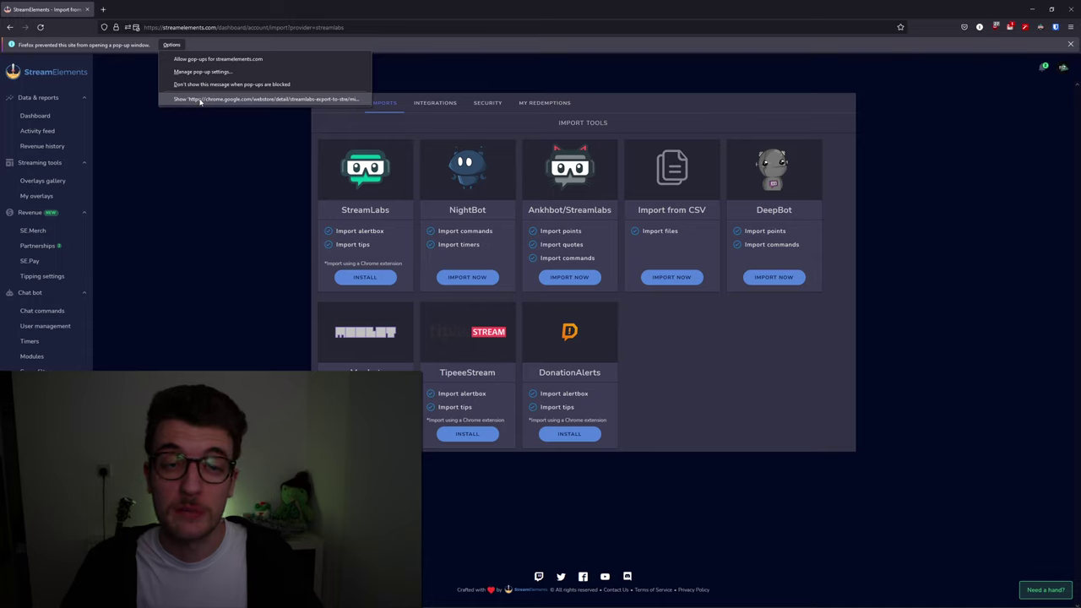
{"action": "left_click", "coordinate": [201, 99]}
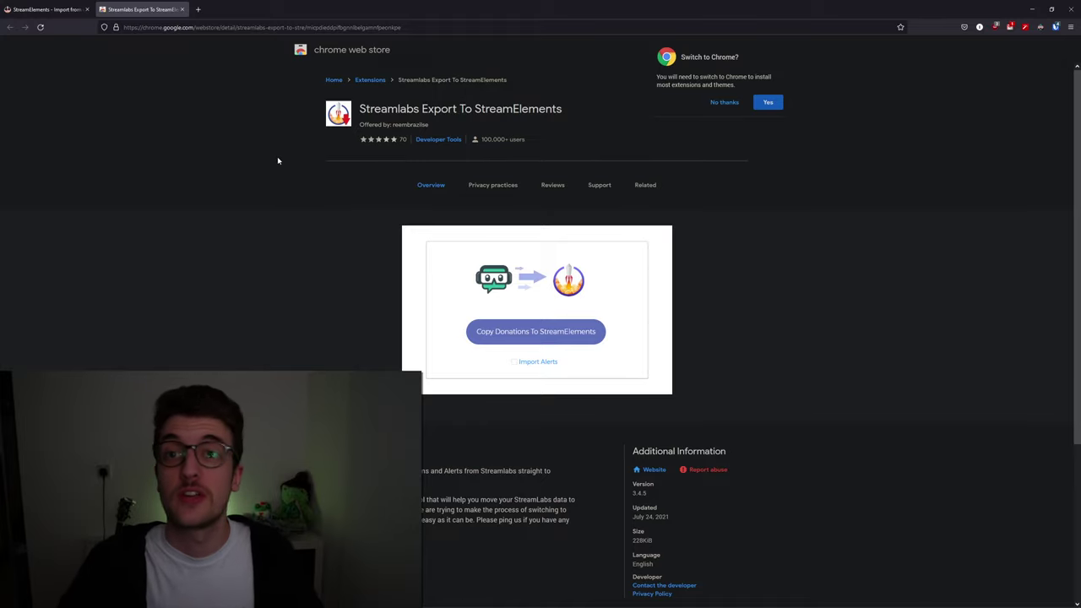
Reopen the StreamLabs export store page from Import Tools, then close the Web Store tabs.
{"action": "scroll", "coordinate": [278, 160], "scroll_direction": "down", "scroll_amount": 3}
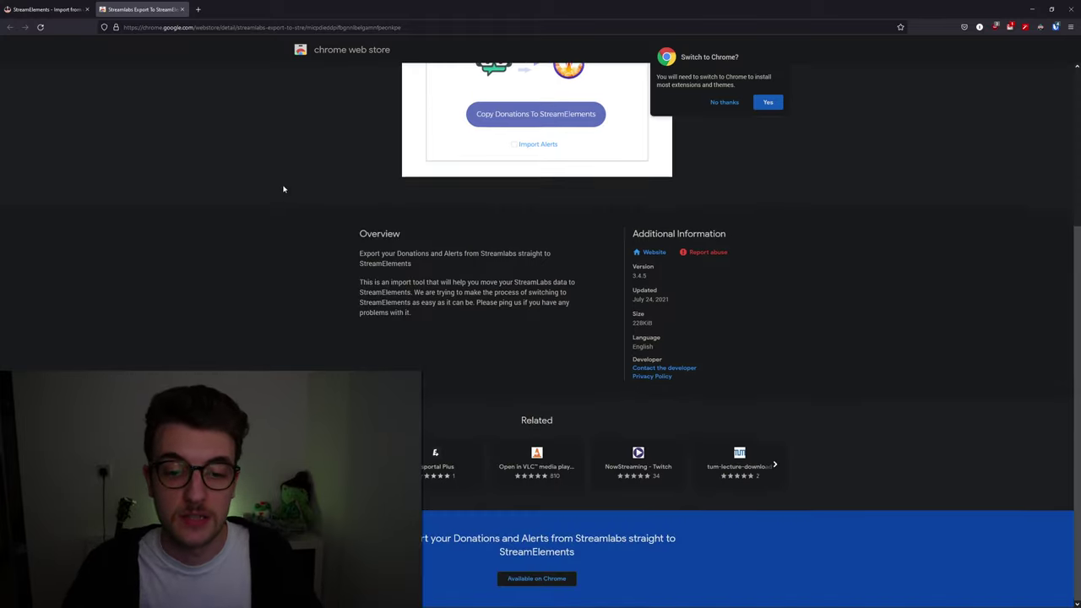
{"action": "key", "text": "ctrl+shift+Tab"}
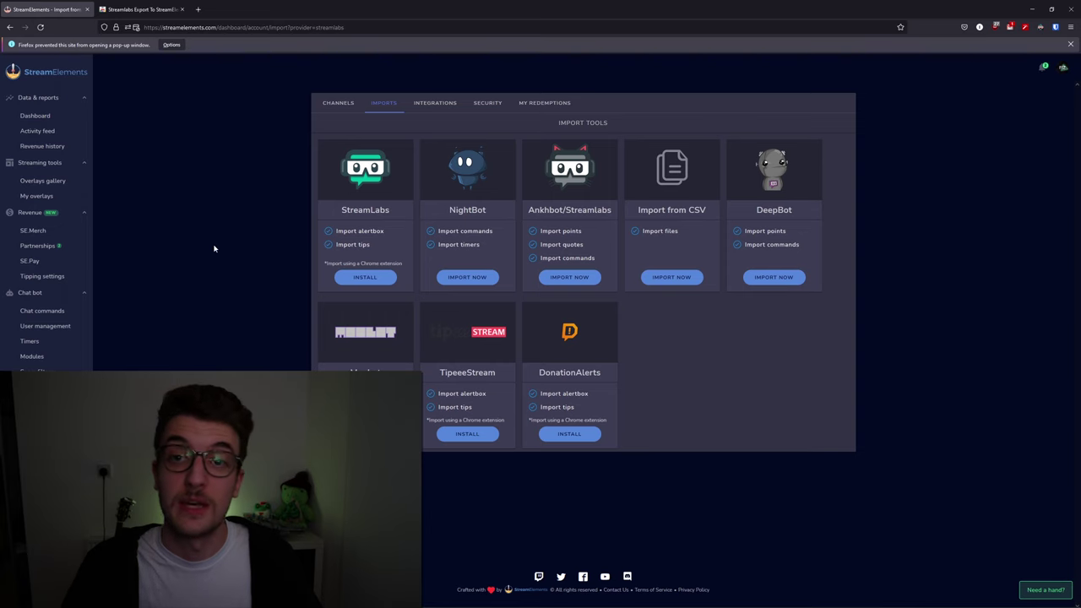
{"action": "left_click", "coordinate": [365, 278]}
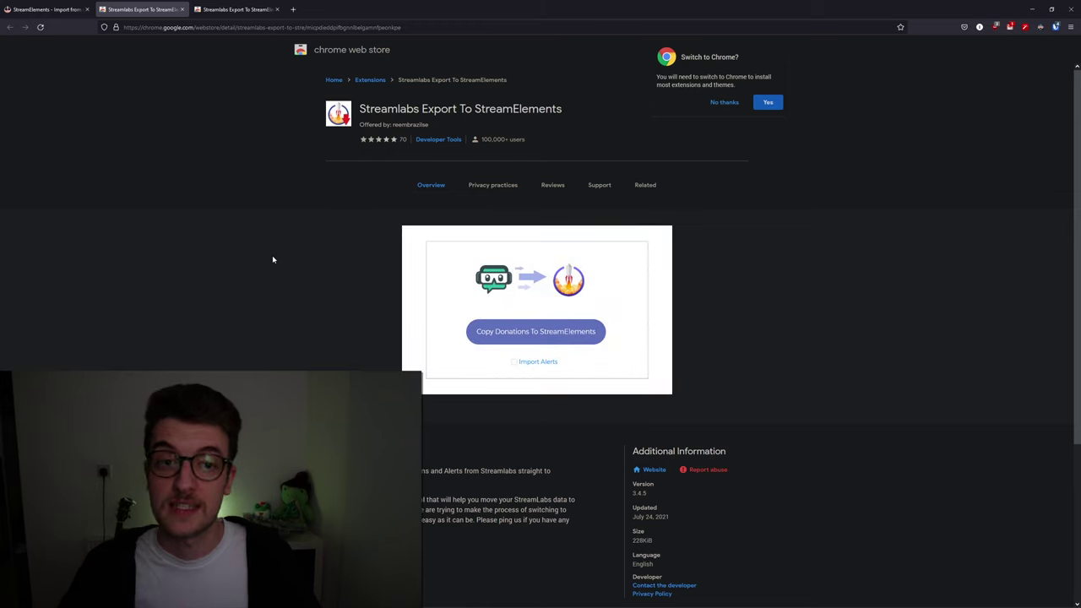
{"action": "left_click", "coordinate": [181, 9]}
{"action": "left_click", "coordinate": [182, 9]}
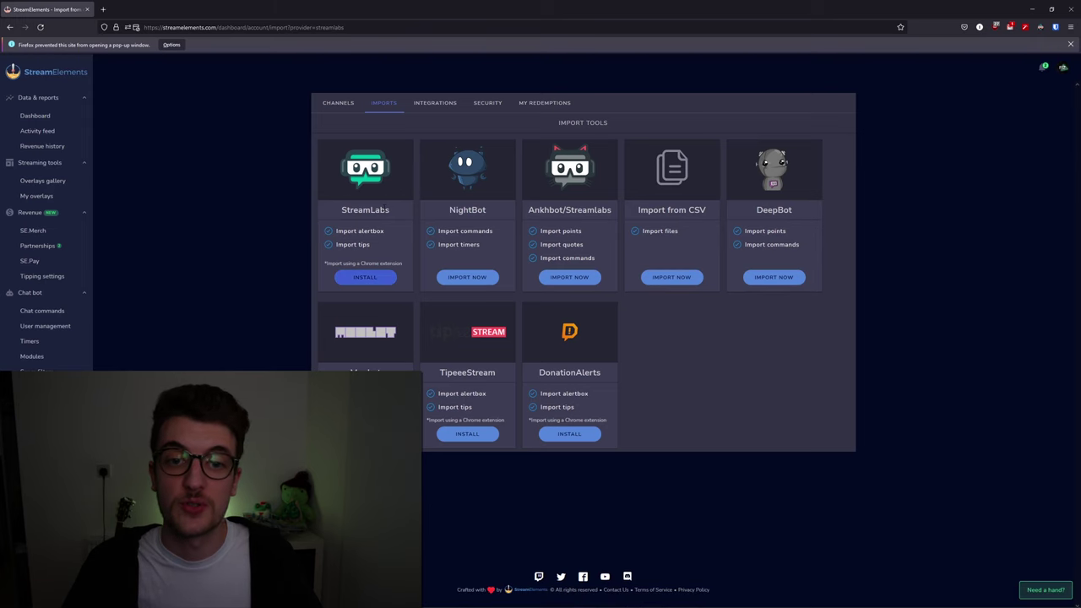